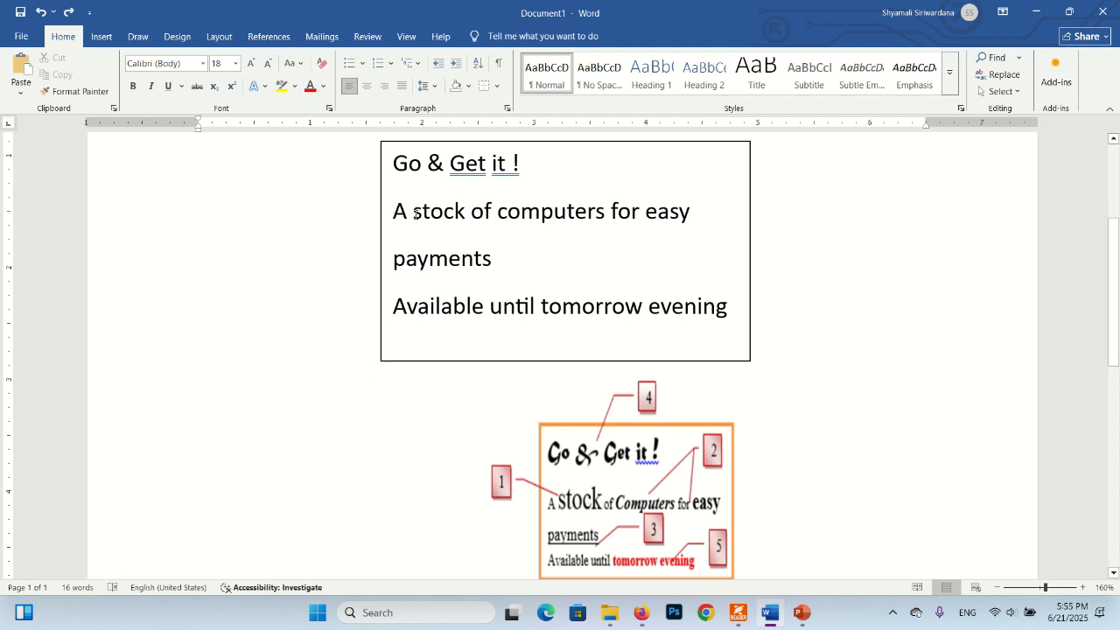
Set the font size of the word "stock" in the text box to 26
left_click_drag(415, 213, 466, 217)
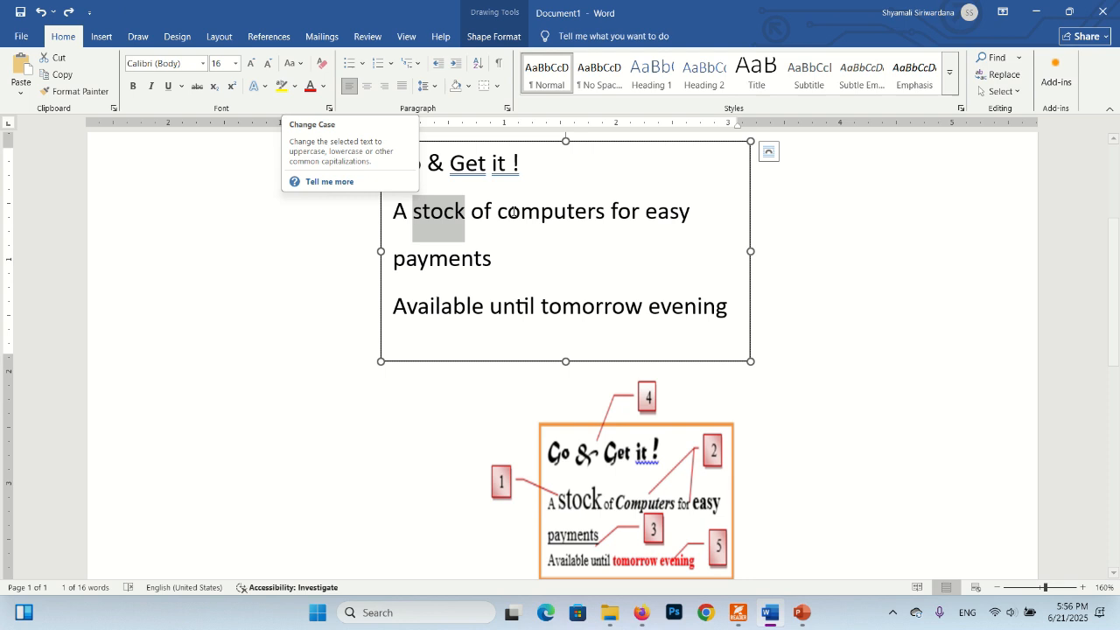
left_click(235, 65)
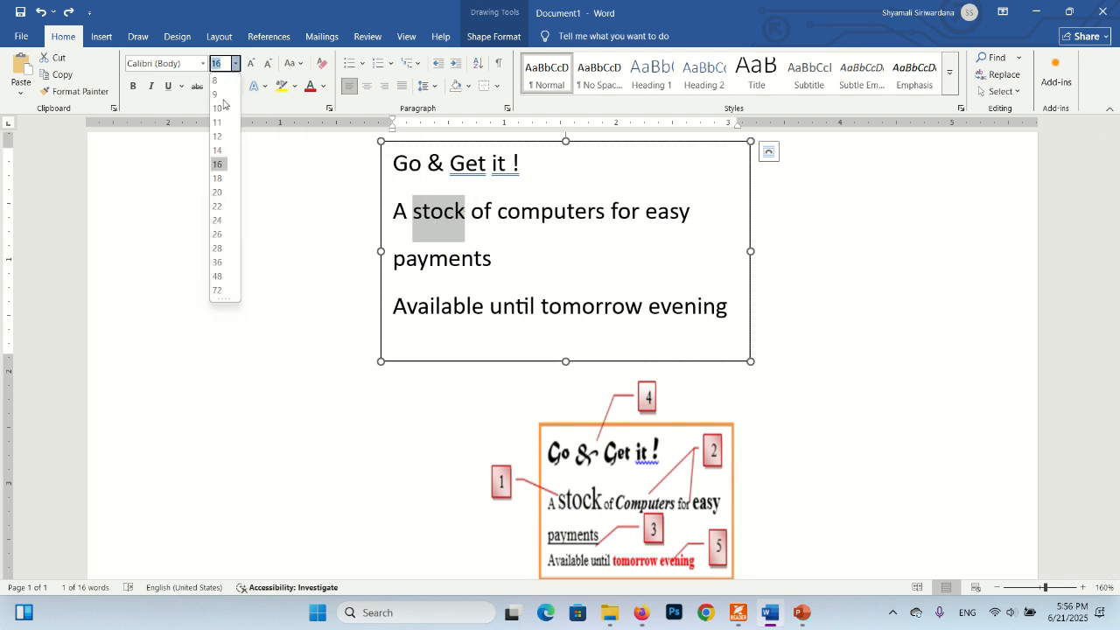
left_click(220, 237)
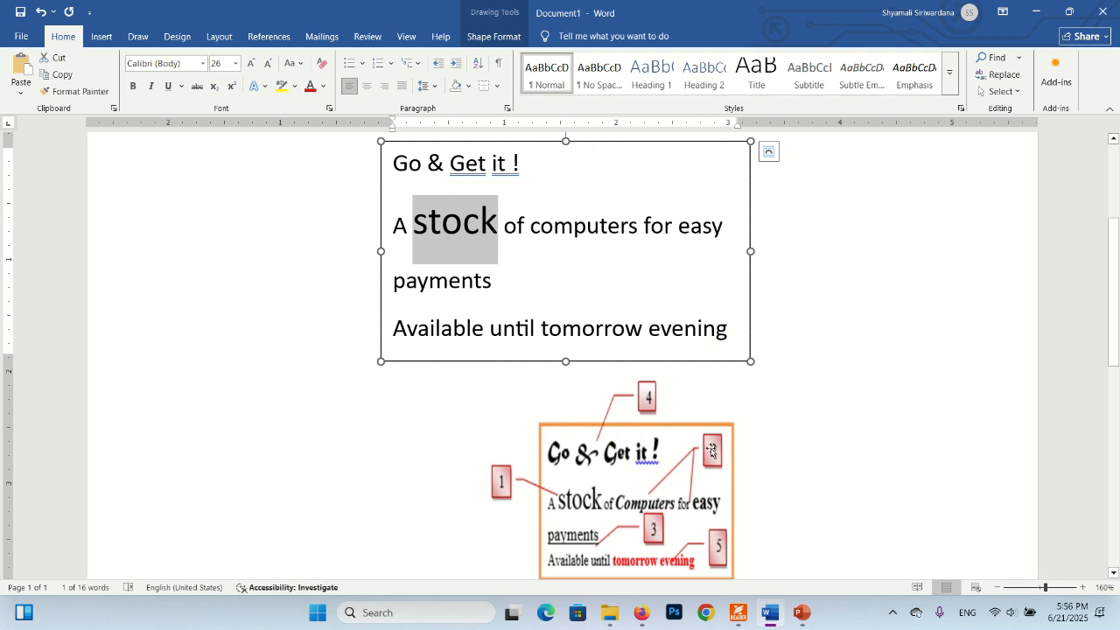
Make the word "computers" italic and the word "easy" bold in the text box's second line
left_click_drag(532, 227, 640, 226)
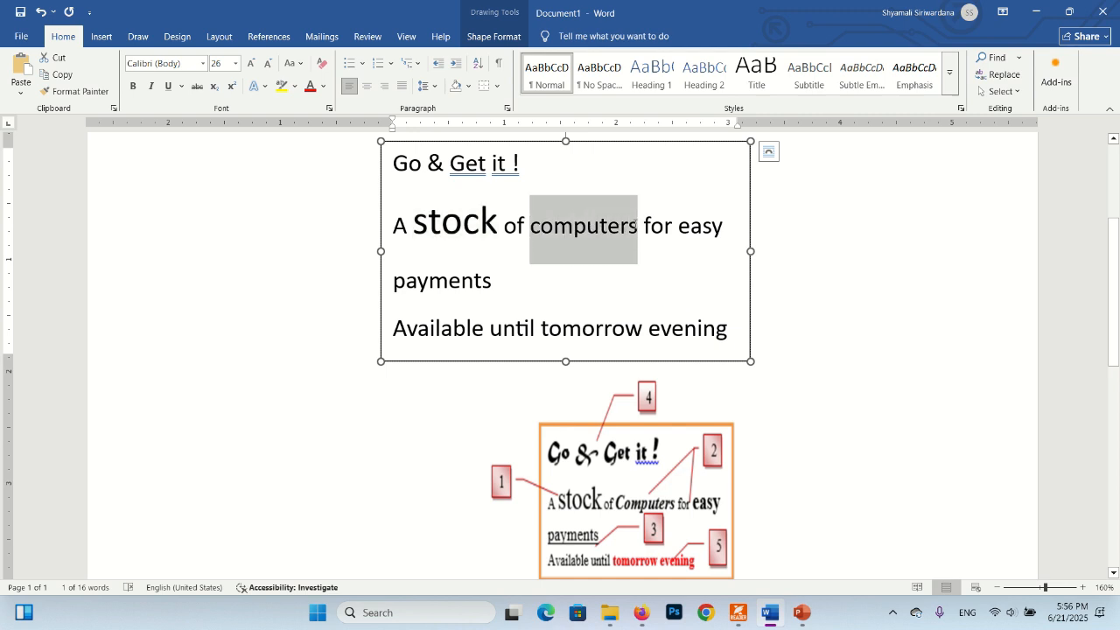
left_click(150, 87)
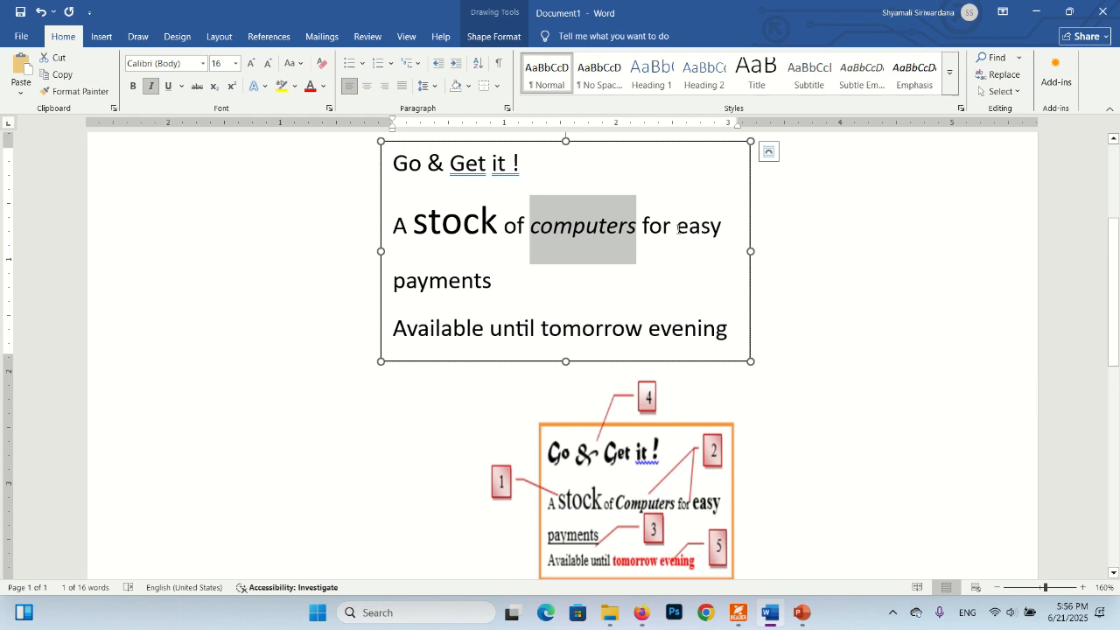
left_click_drag(677, 228, 723, 230)
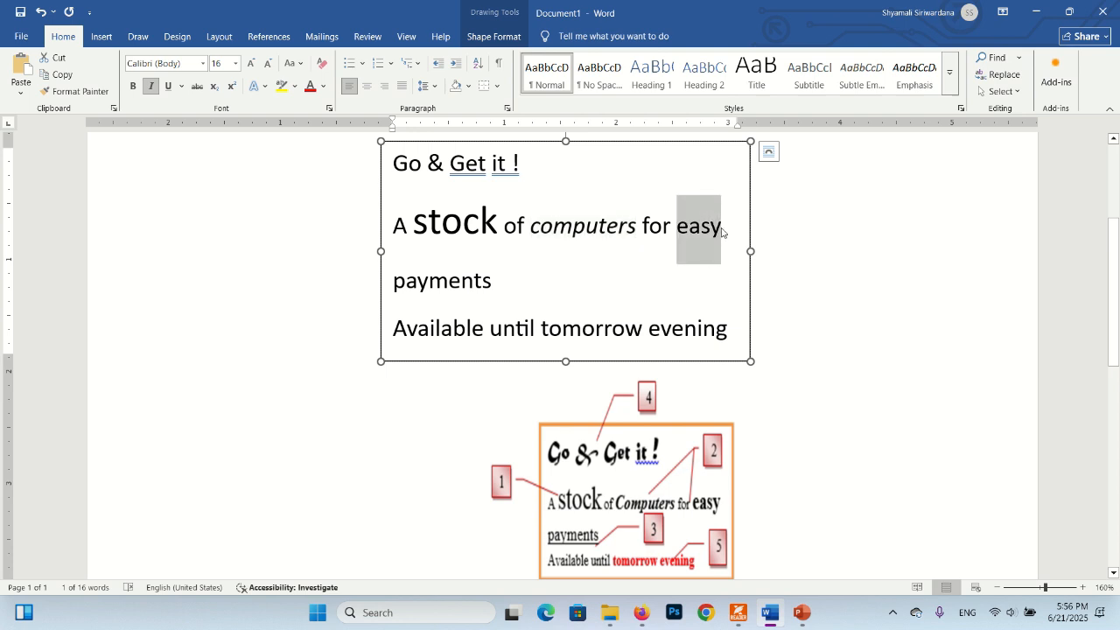
left_click(135, 88)
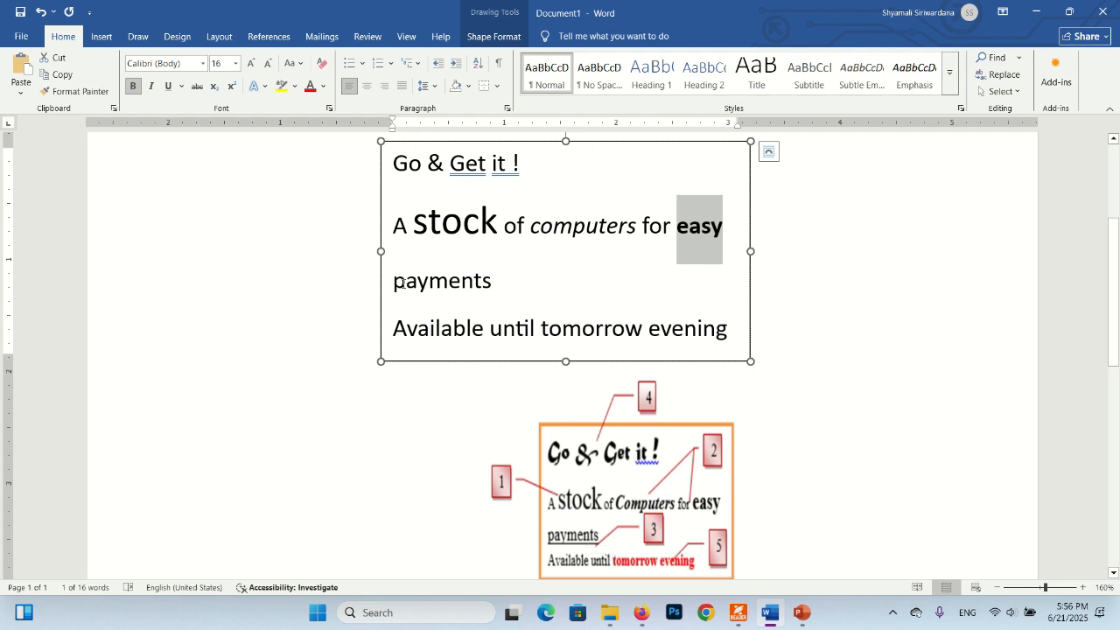
Underline the word "payments" and change the font color of "tomorrow evening" to red
left_click_drag(397, 282, 506, 287)
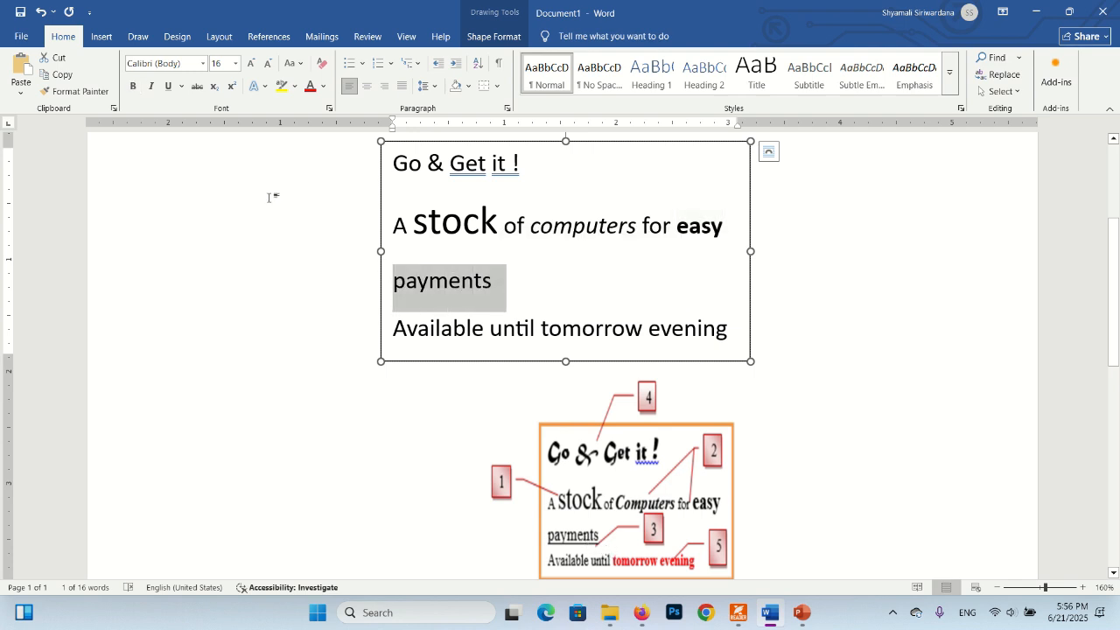
left_click(169, 87)
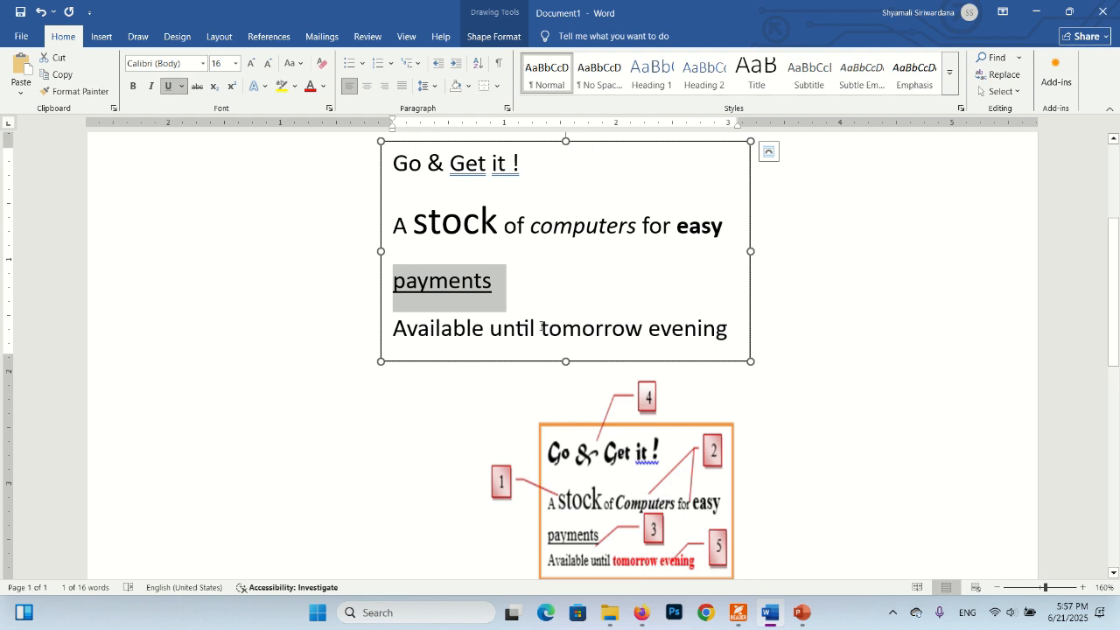
left_click_drag(542, 328, 727, 338)
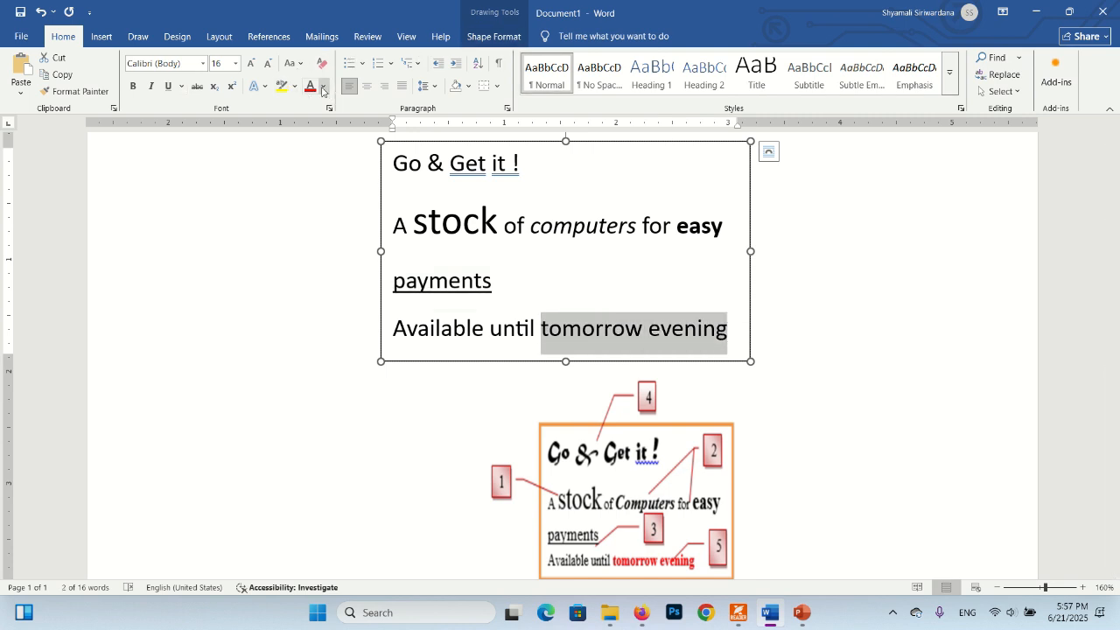
left_click(324, 86)
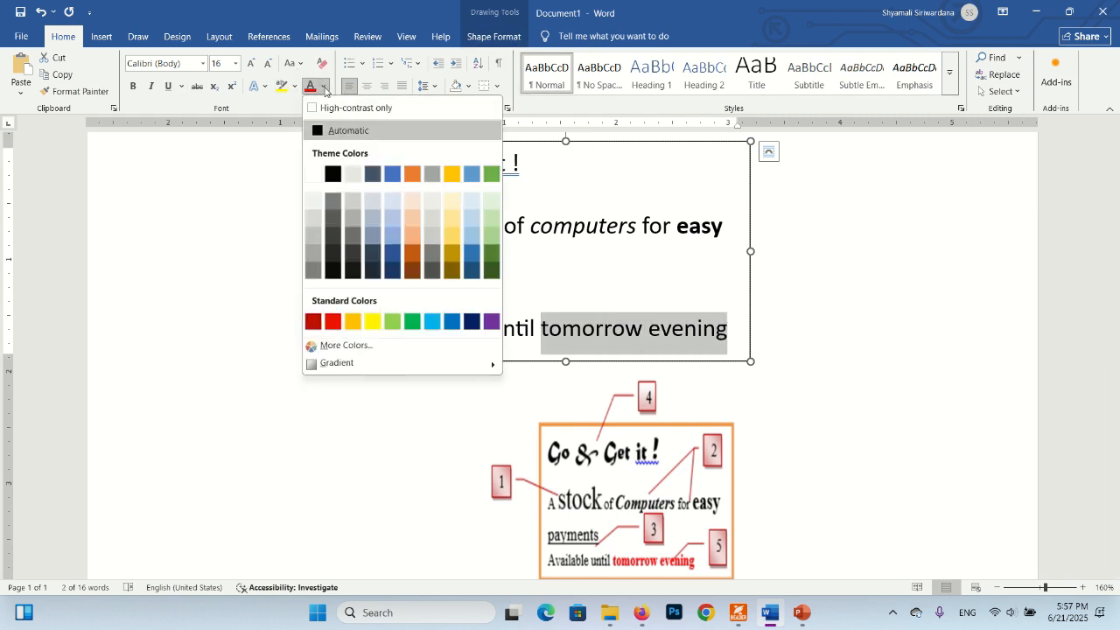
left_click(333, 323)
left_click(836, 406)
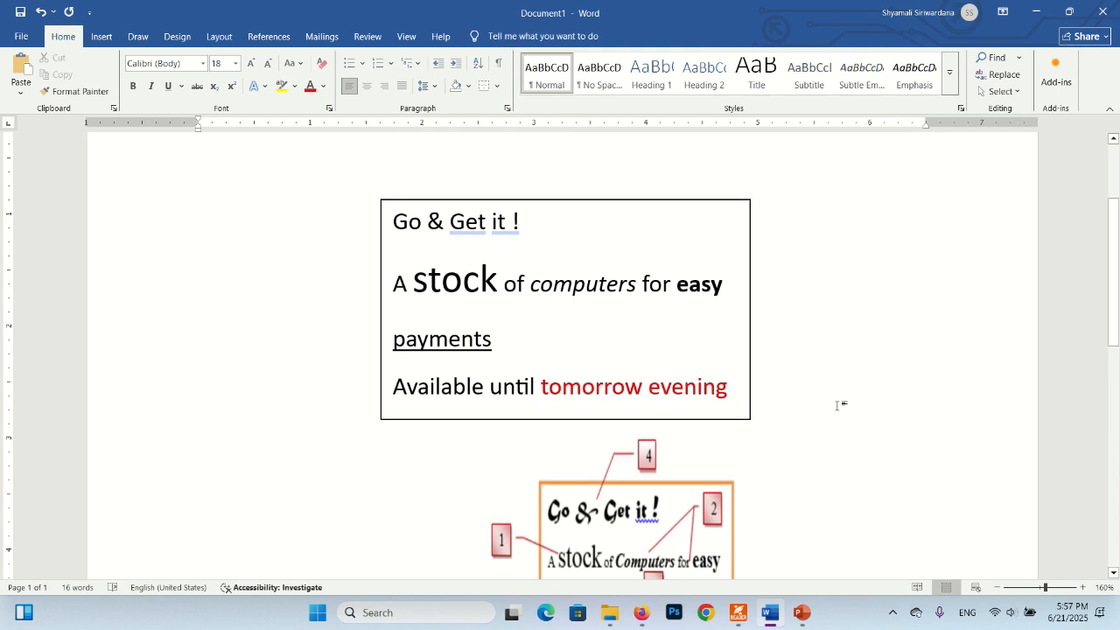
Change the font of the "Go & Get it !" line to the calligraphic script font listed directly after Courier New
mouse_move(799, 620)
left_click(397, 220)
left_click_drag(414, 220, 524, 225)
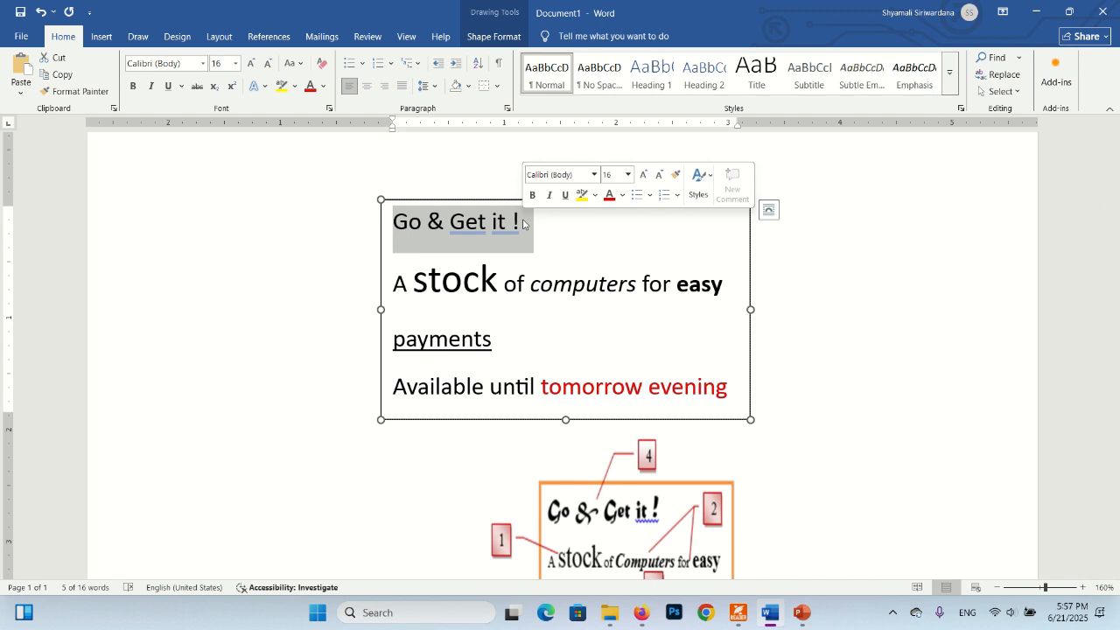
left_click(204, 64)
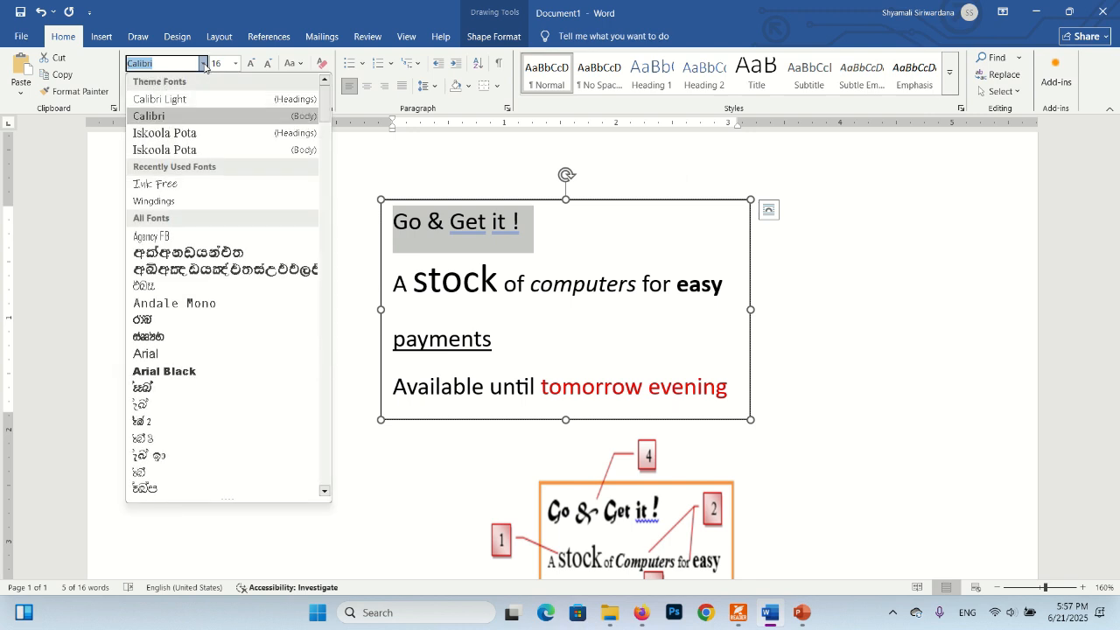
scroll(182, 368, "down", 3)
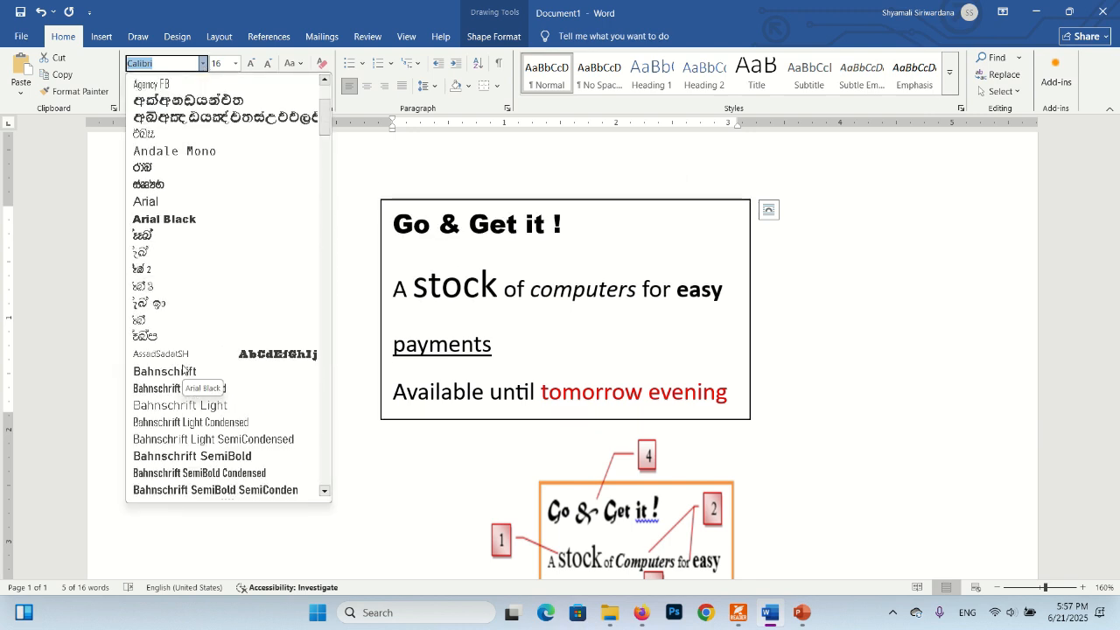
scroll(182, 369, "up", 3)
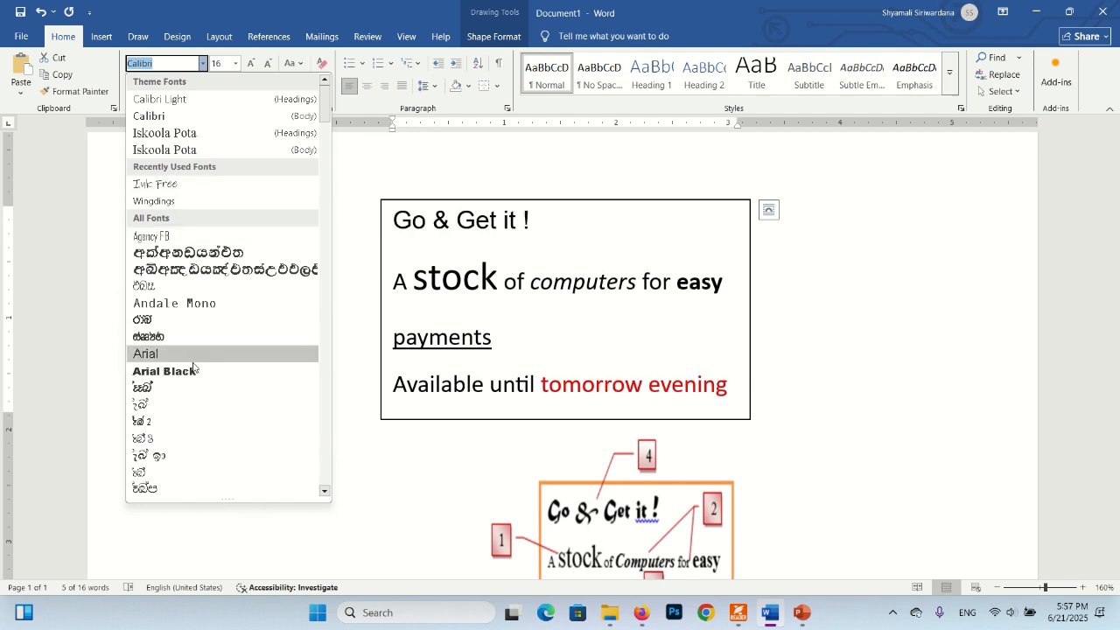
scroll(188, 359, "down", 8)
scroll(194, 372, "down", 5)
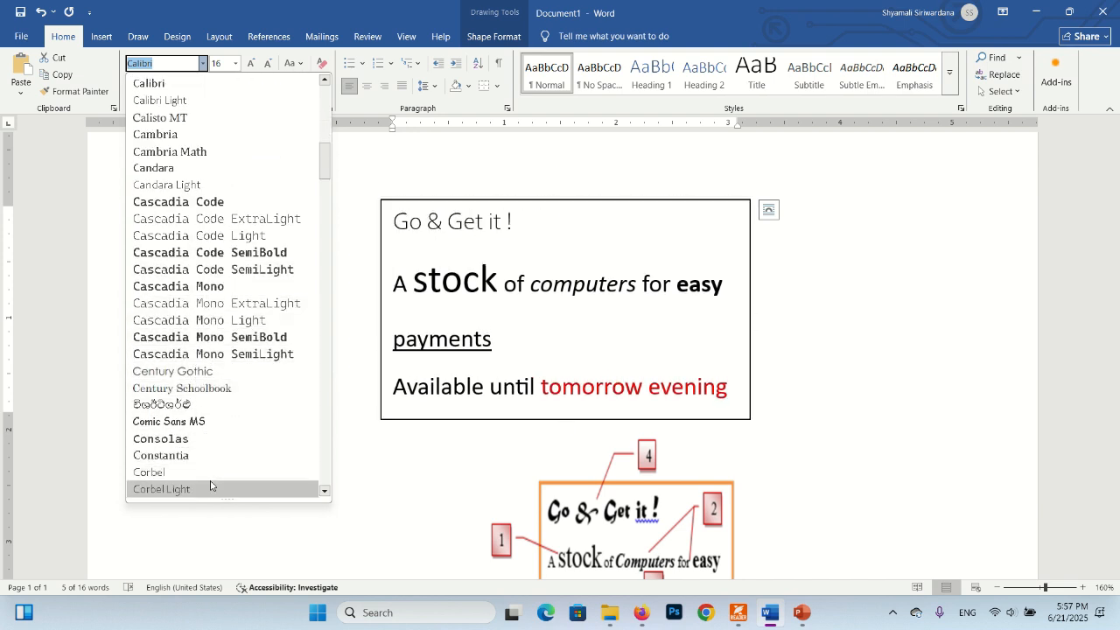
scroll(208, 473, "down", 2)
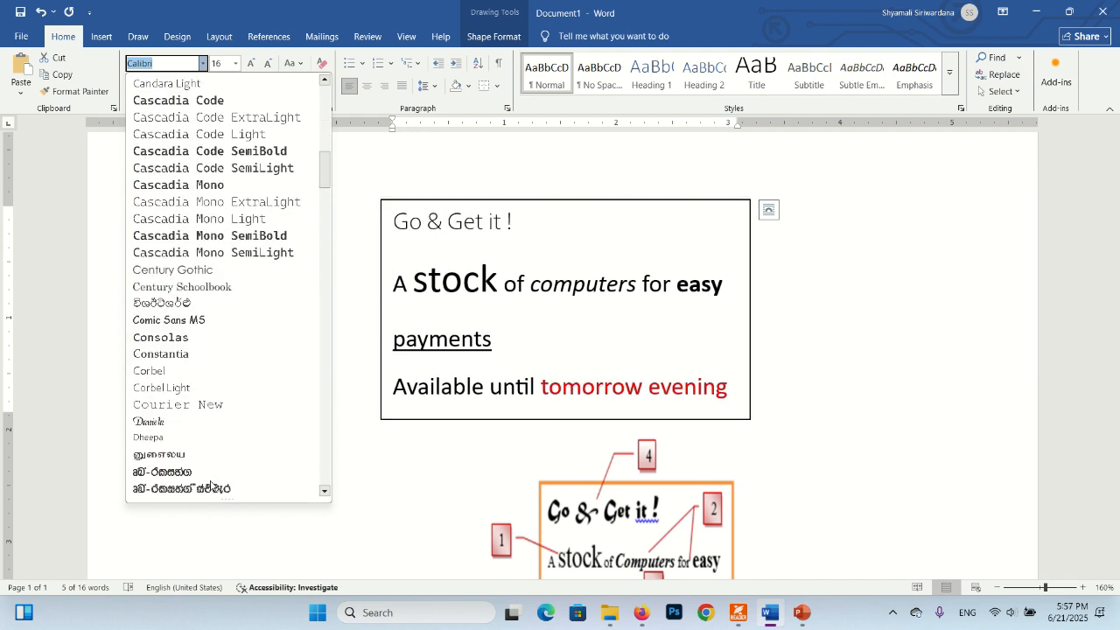
left_click(204, 424)
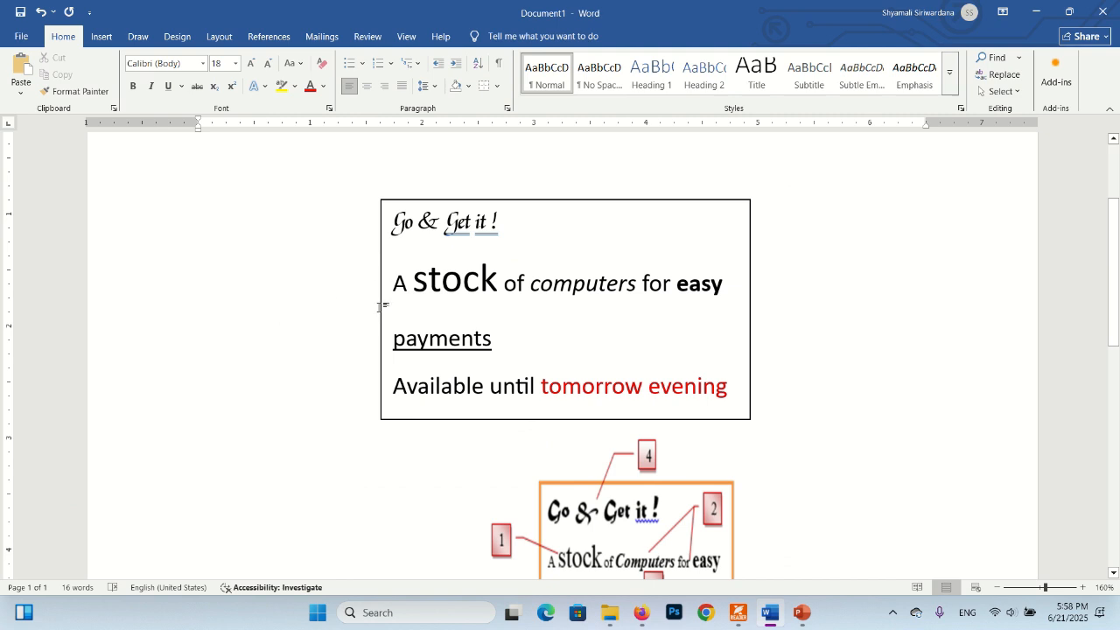
Create two new blank documents, one after the other
left_click(22, 37)
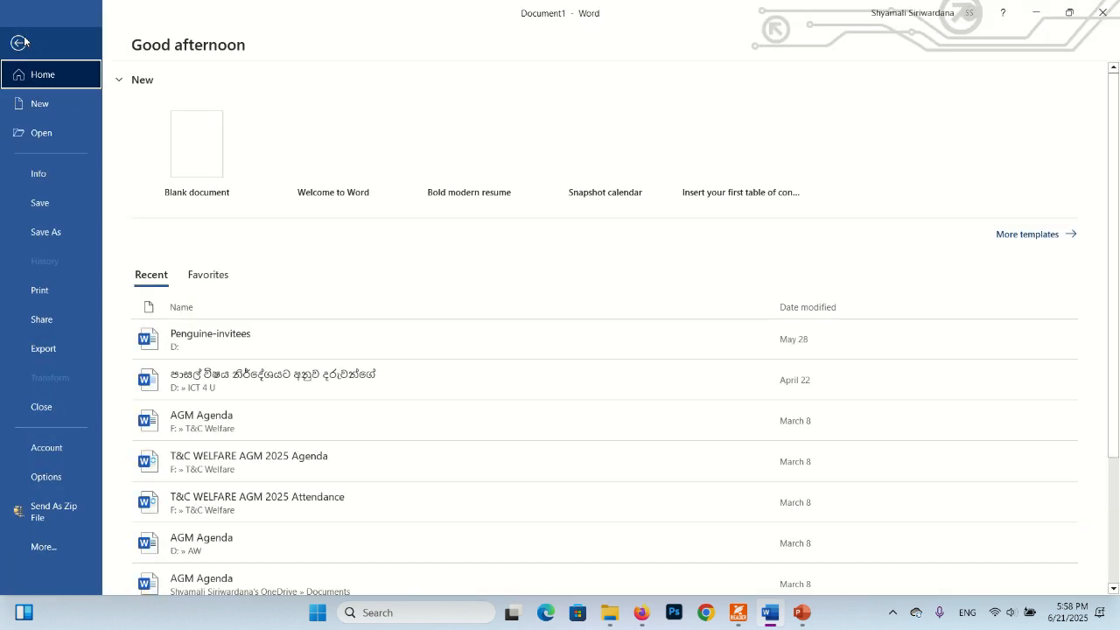
left_click(38, 104)
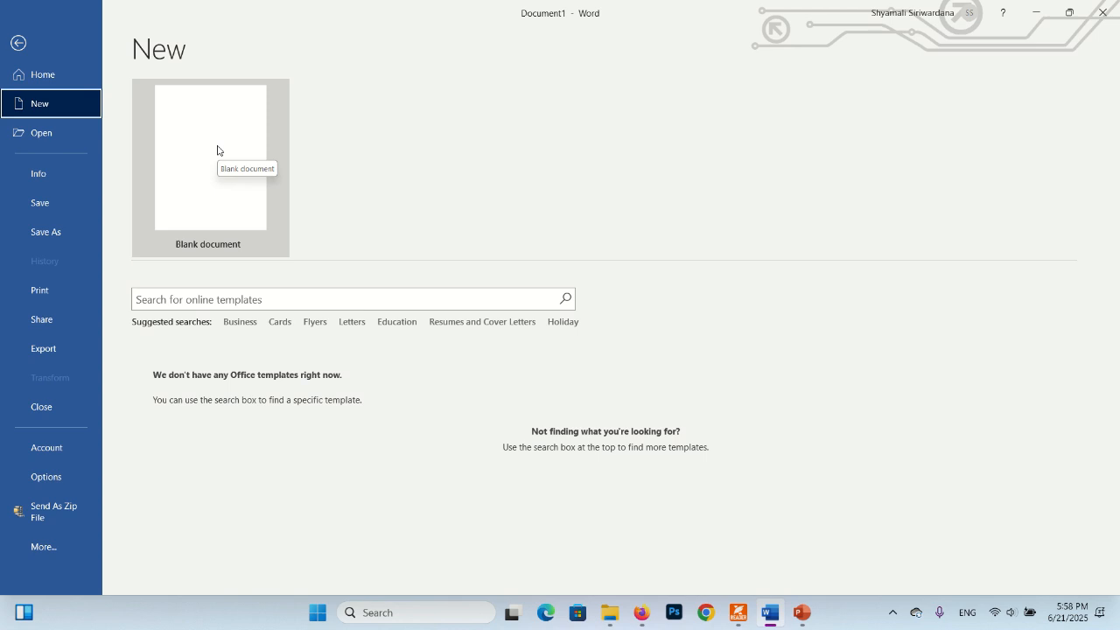
left_click(218, 151)
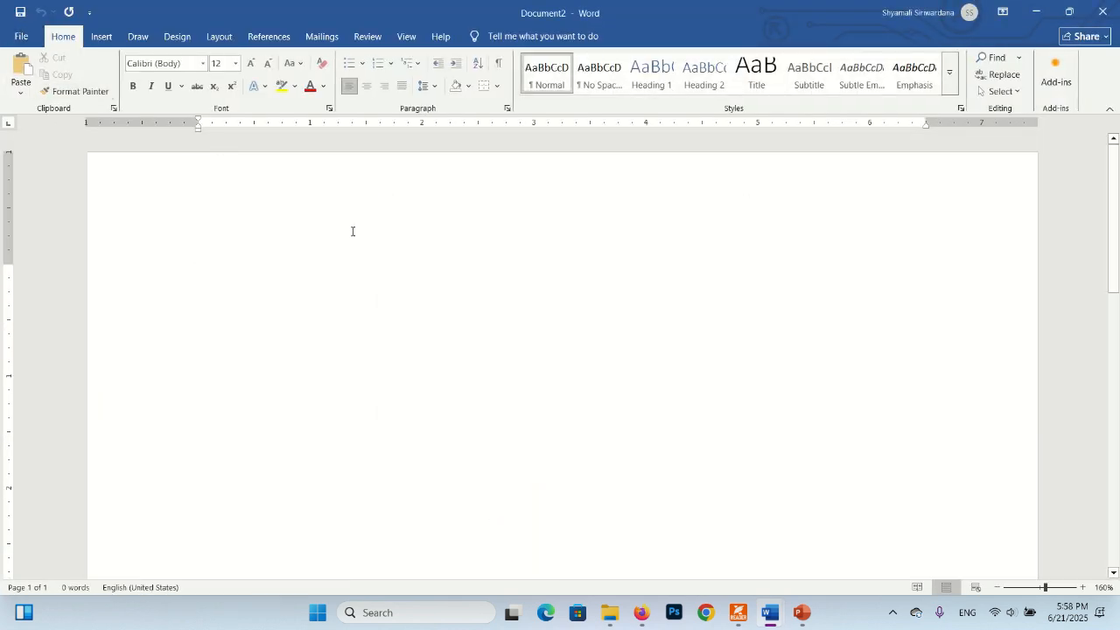
key("ctrl+n")
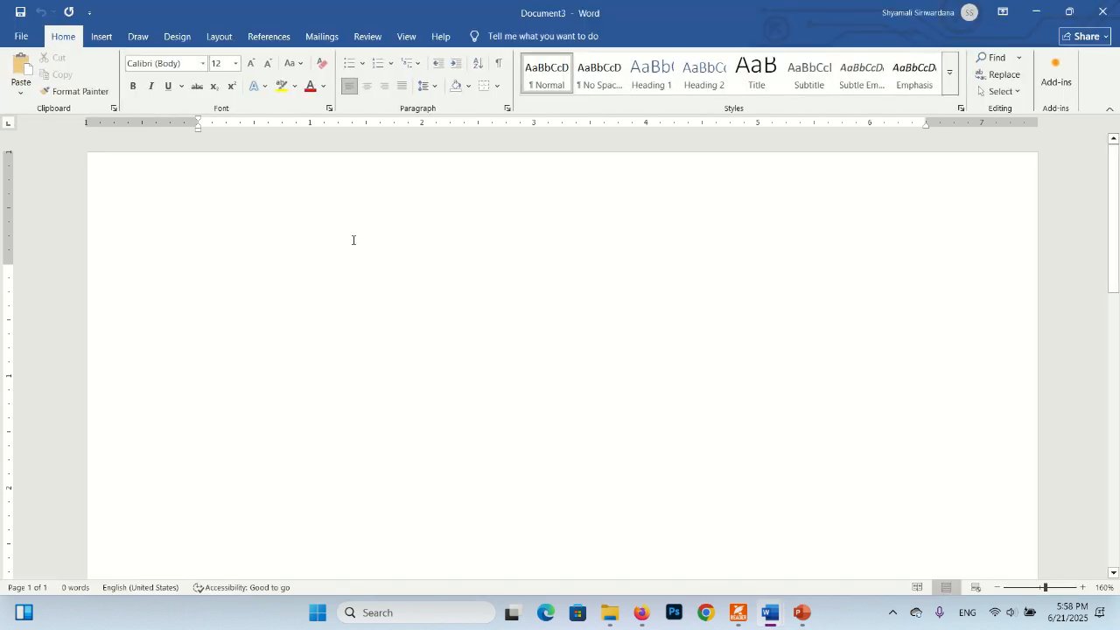
Open the Save As dialog for the newest blank document to view its location and file name options, and dismiss it without saving
left_click(21, 36)
left_click(45, 204)
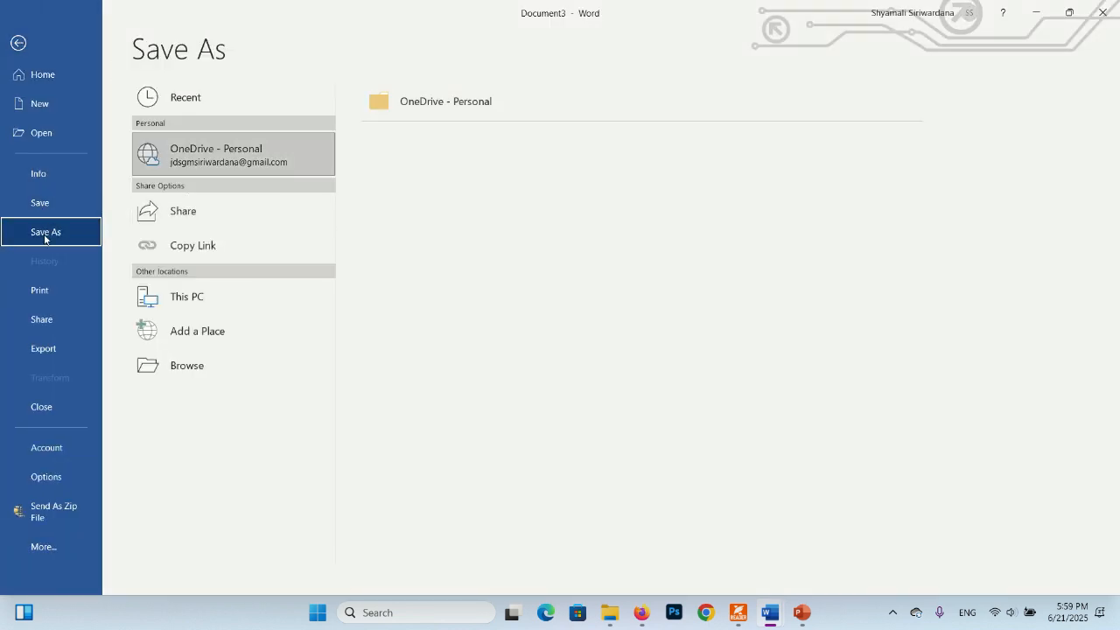
left_click(179, 365)
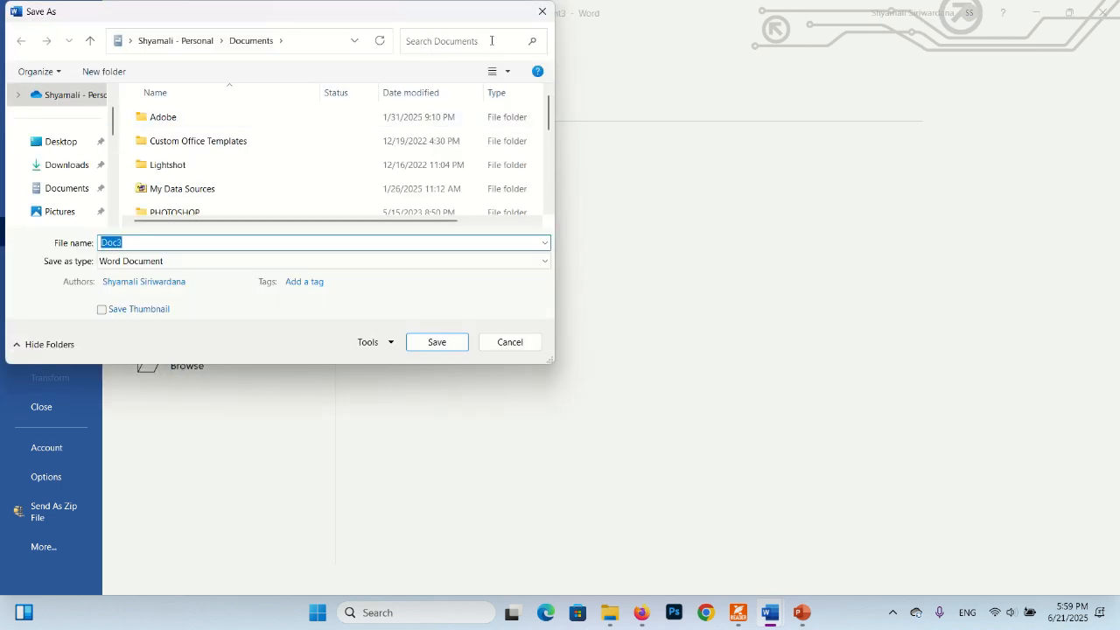
left_click(541, 12)
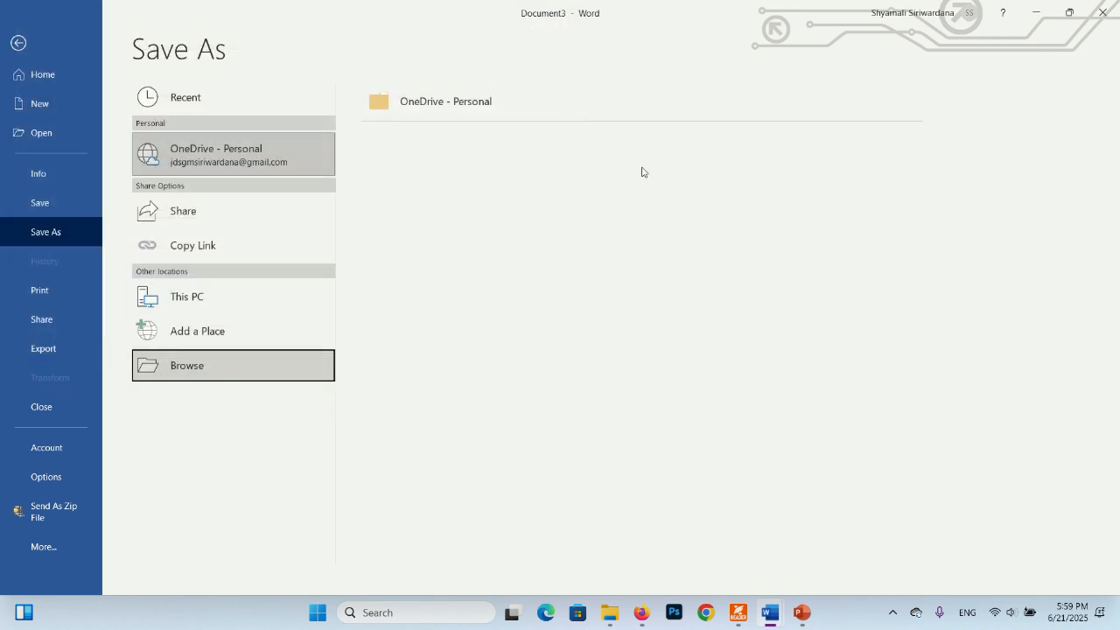
Close the newest blank document and switch to the Text Formatting slide in PowerPoint
left_click(1108, 13)
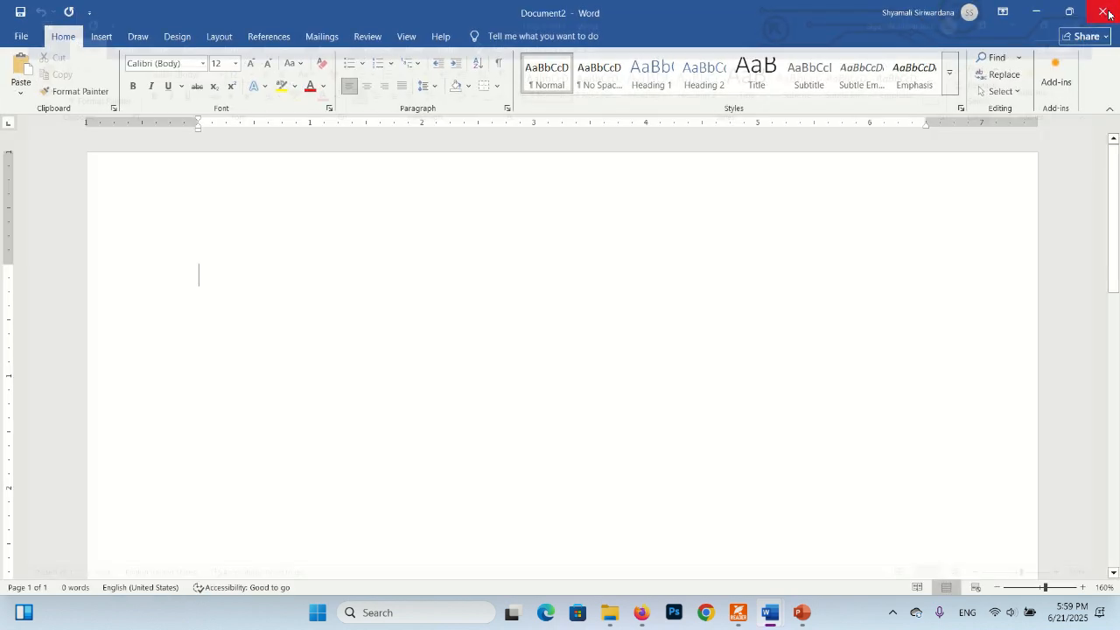
left_click(802, 612)
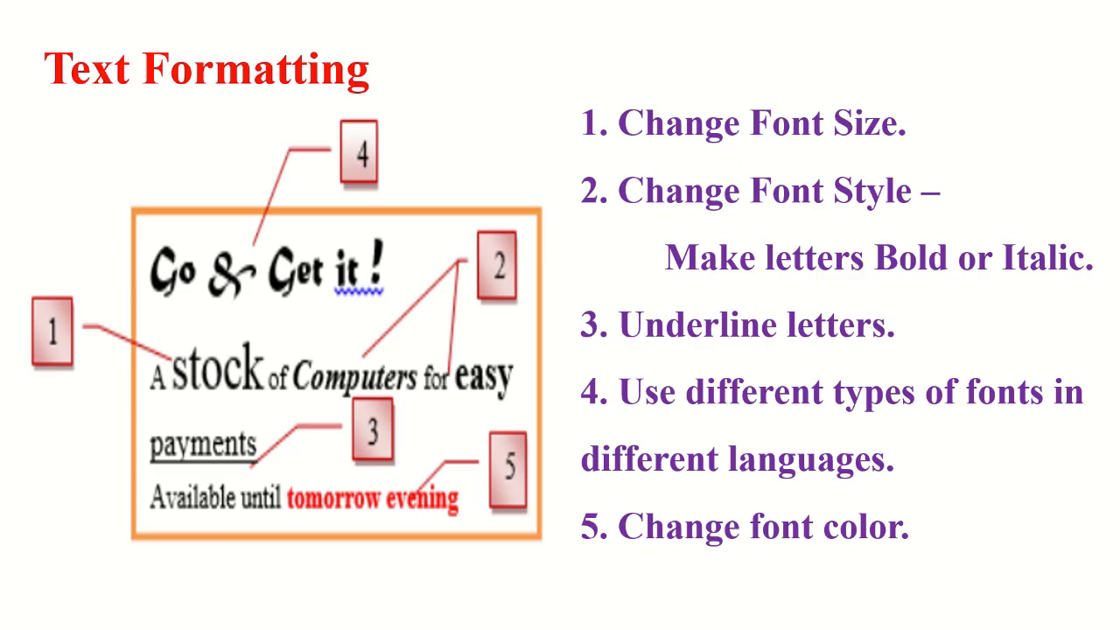